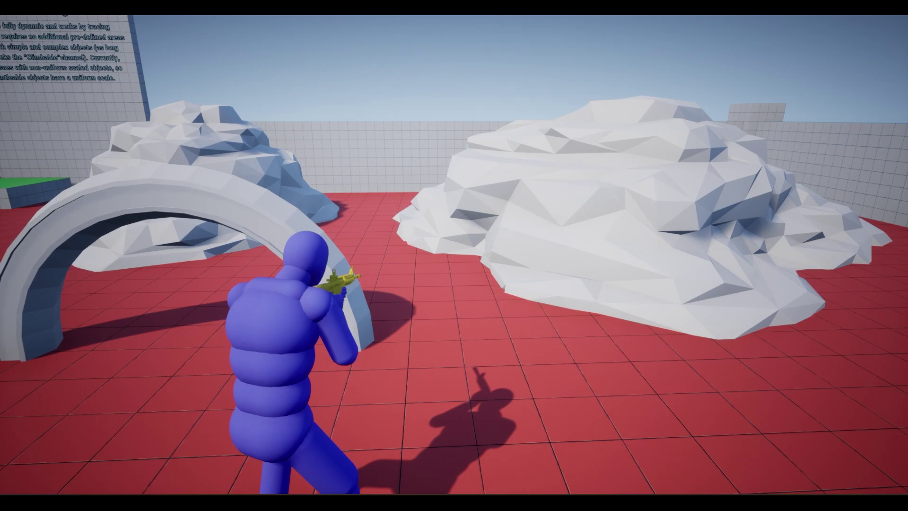
key("q")
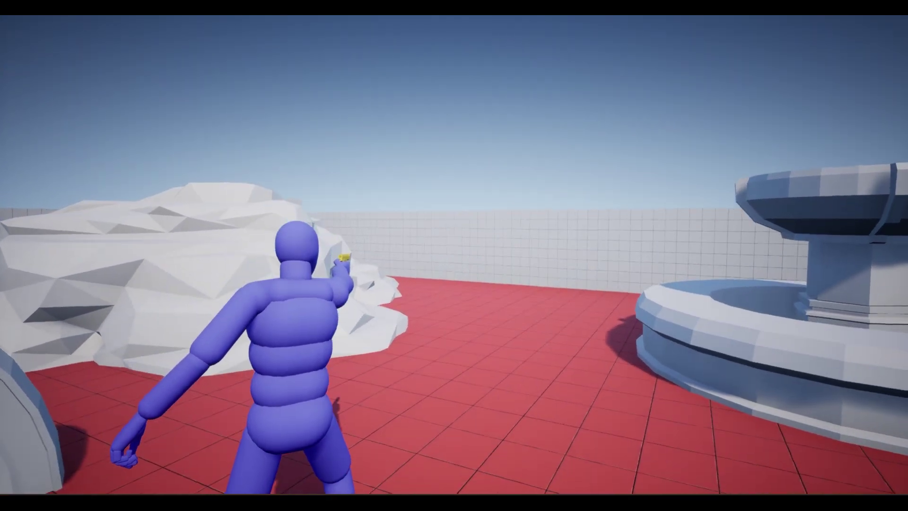
key("Tab")
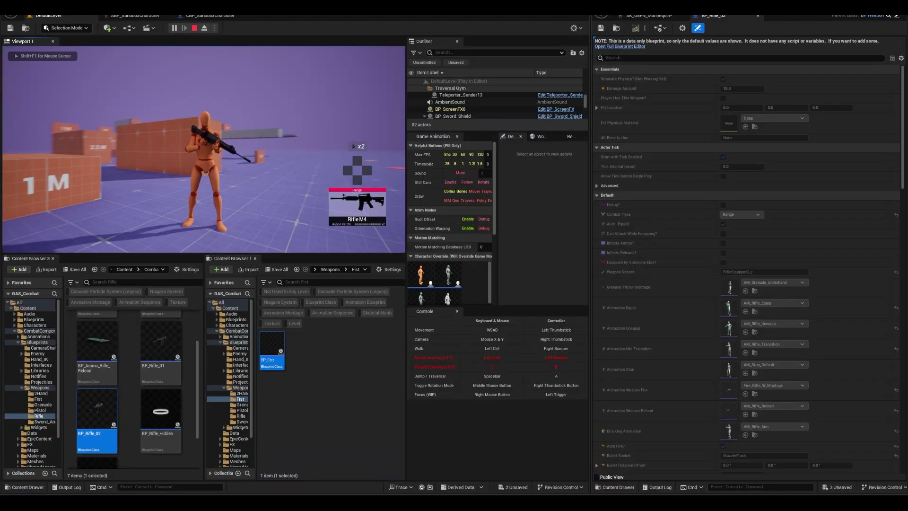
Release the cursor from the running game and inspect the RifleEquipped_r and RifleEquipped2_r sockets in the mannequin's skeleton tree
key("shift+F1")
left_click(662, 17)
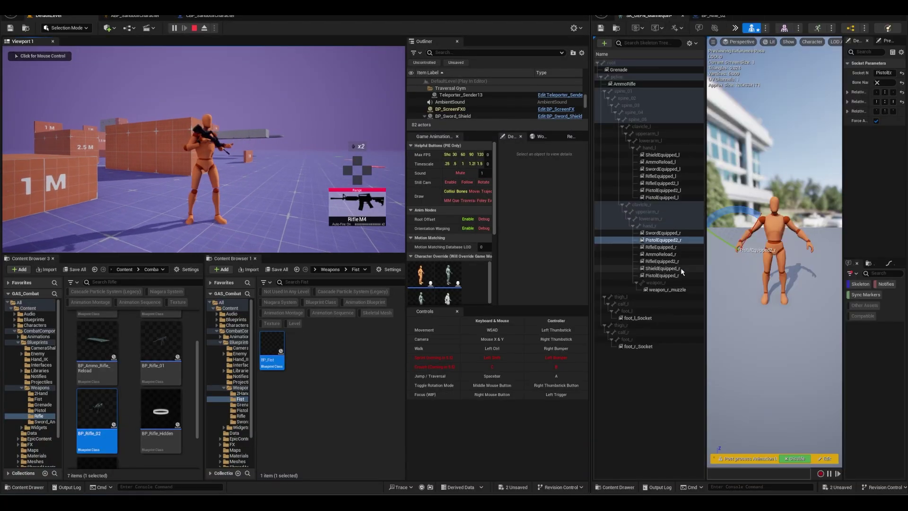
left_click(674, 247)
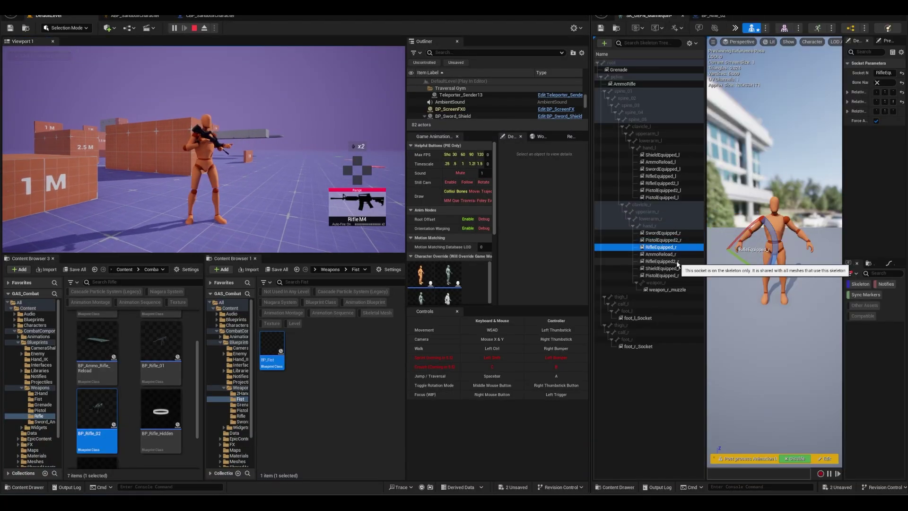
left_click(676, 261)
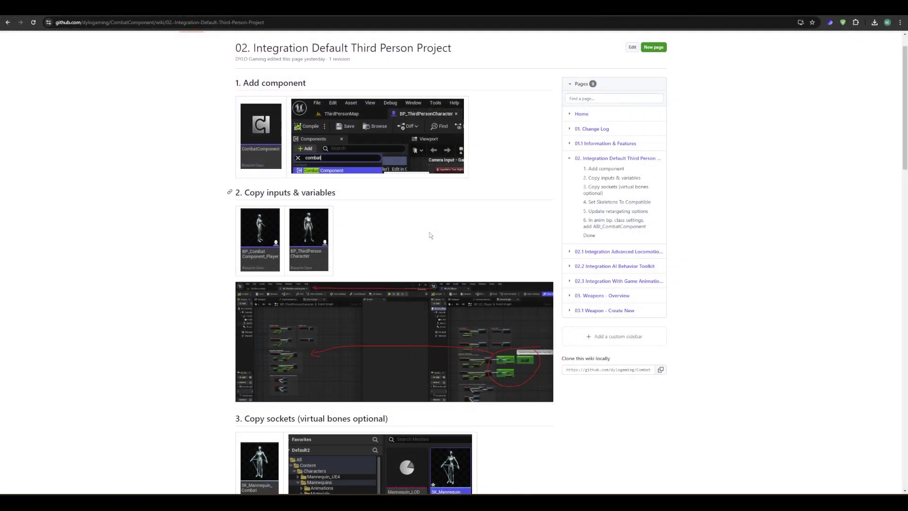
Examine the CombatComponent wiki's integration guides, from the default third person project to the Game Animation Sample page
scroll(431, 234, "down", 2)
scroll(564, 326, "down", 3)
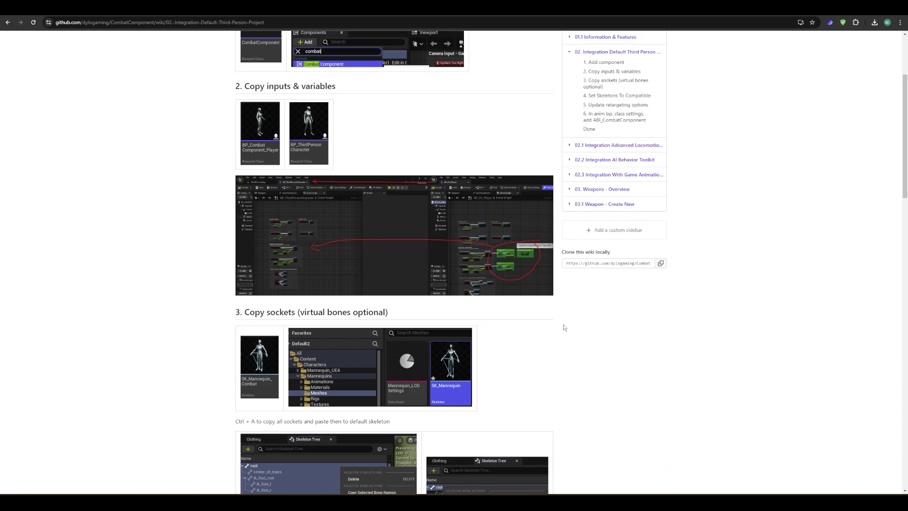
scroll(564, 327, "down", 5)
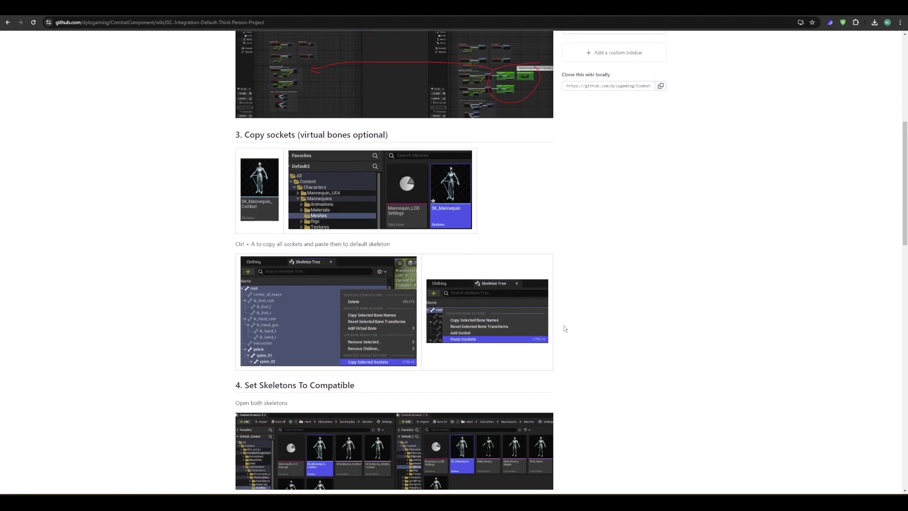
scroll(564, 329, "down", 8)
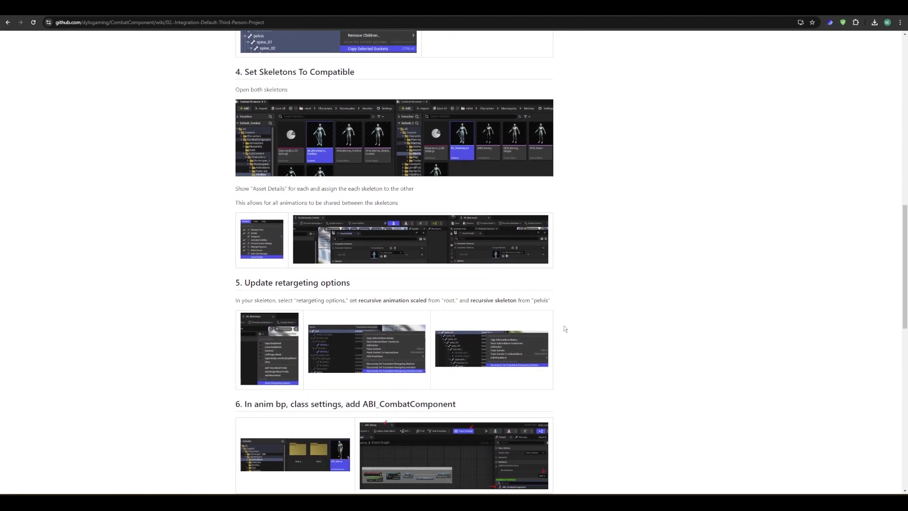
scroll(564, 326, "down", 4)
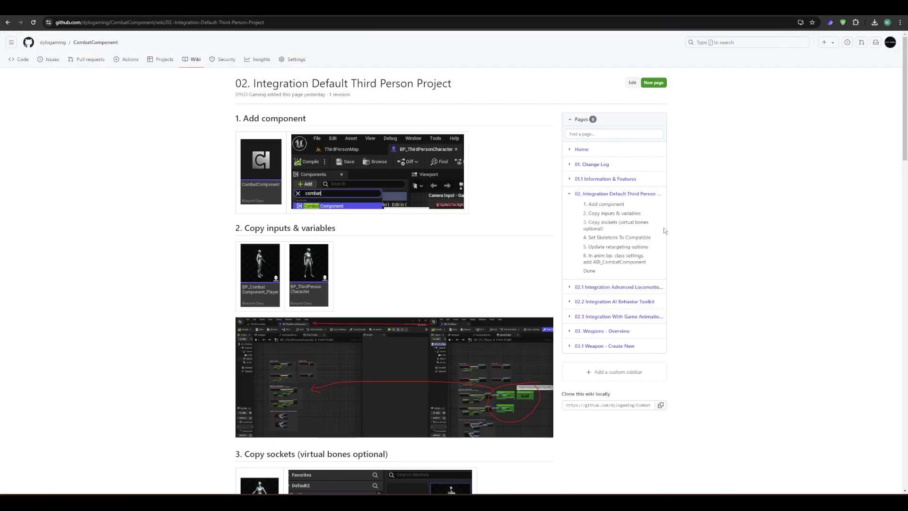
left_click(612, 287)
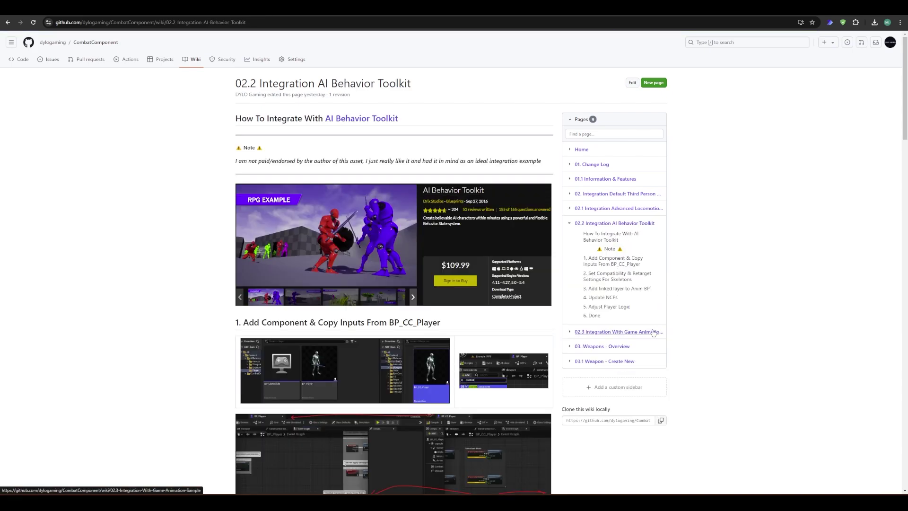
left_click(665, 337)
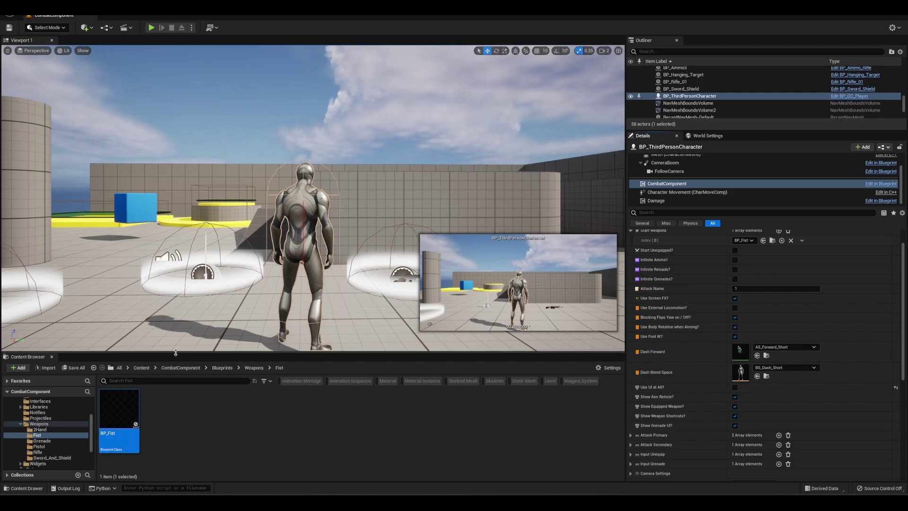
Enlarge the Content Browser and open the Weapons folder inside CombatComponent's Blueprints
left_click_drag(176, 353, 175, 274)
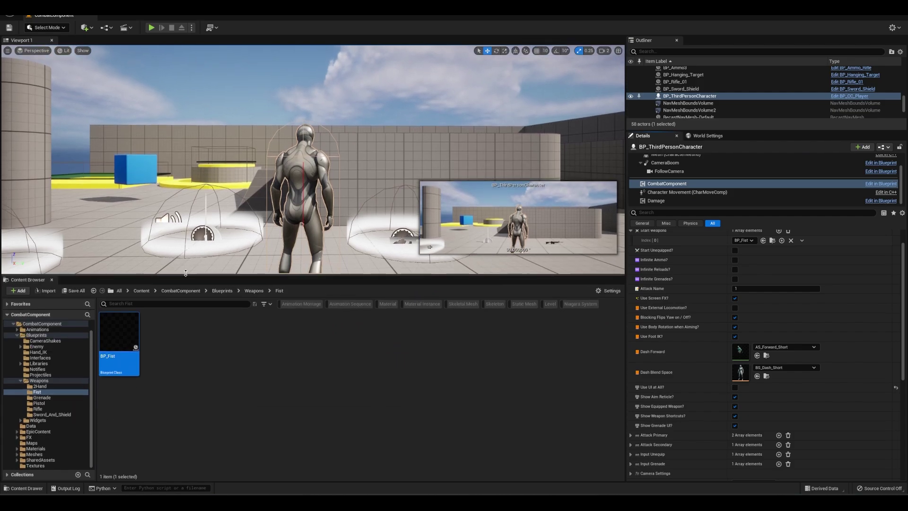
left_click(47, 340)
left_click(50, 345)
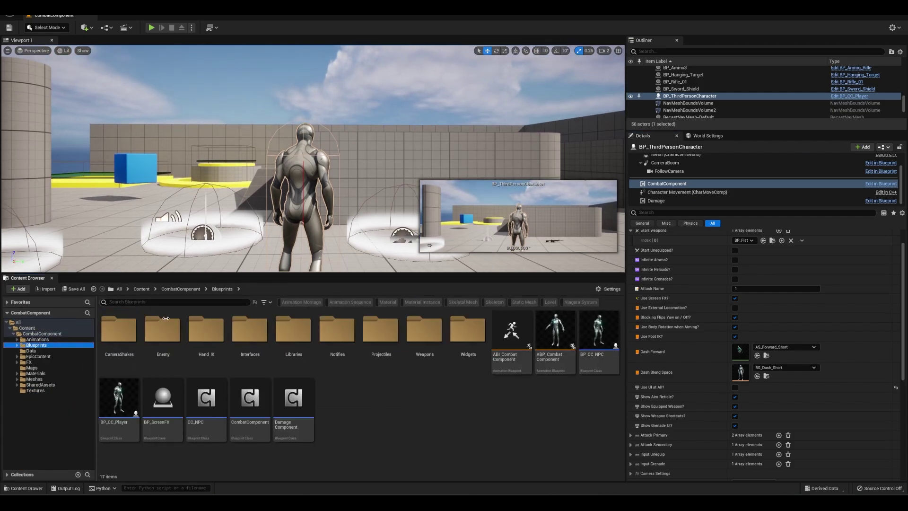
double_click(439, 339)
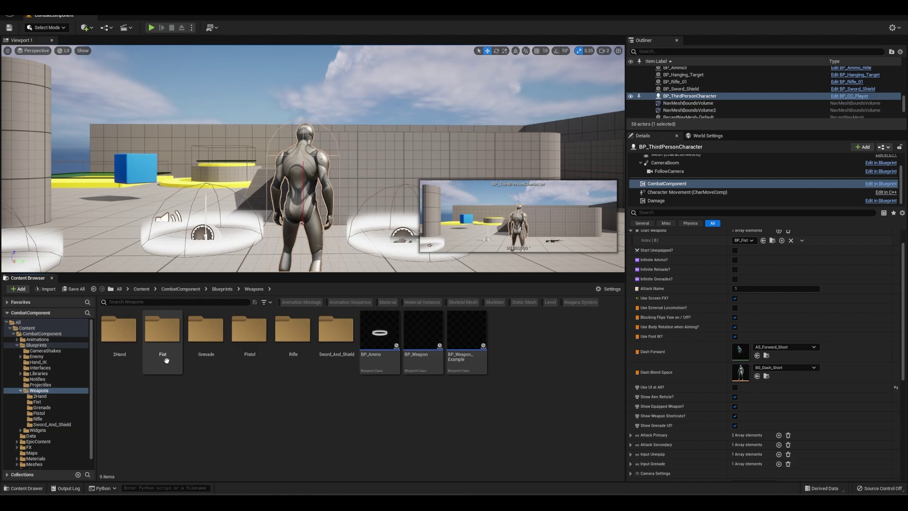
Look through the contents of the 2Hand, Fist, Grenade, Pistol, Rifle and Sword_And_Shield weapon folders
double_click(119, 330)
key("alt+Left")
double_click(170, 347)
key("alt+Left")
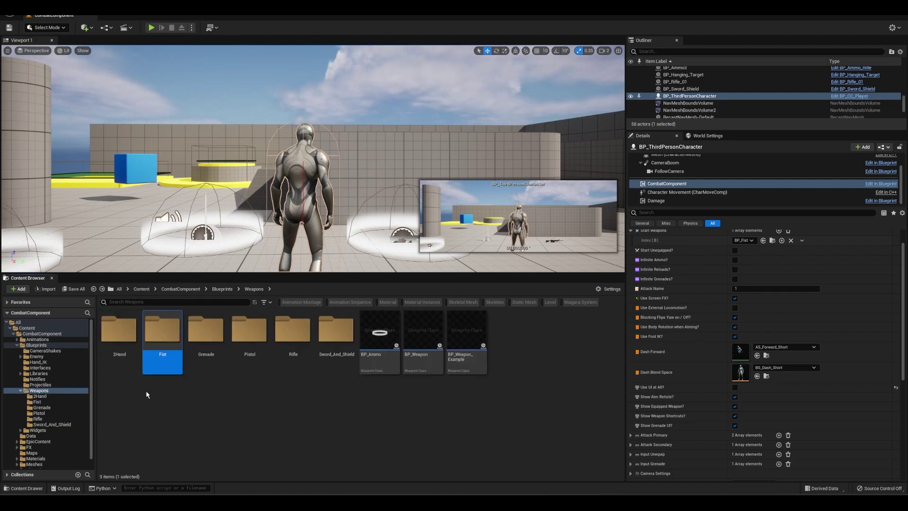
double_click(195, 357)
key("alt+Left")
left_click(256, 339)
double_click(256, 339)
key("alt+Left")
double_click(292, 341)
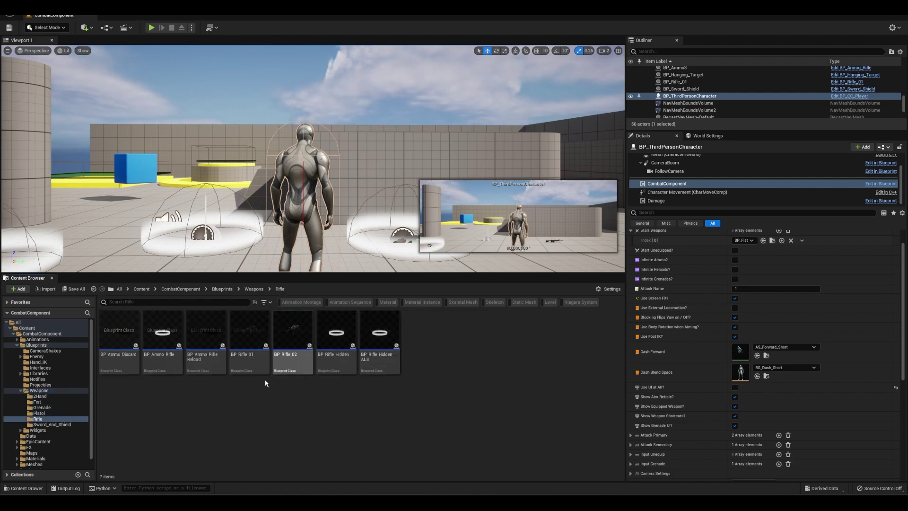
key("alt+Left")
left_click(328, 342)
double_click(327, 340)
key("alt+Left")
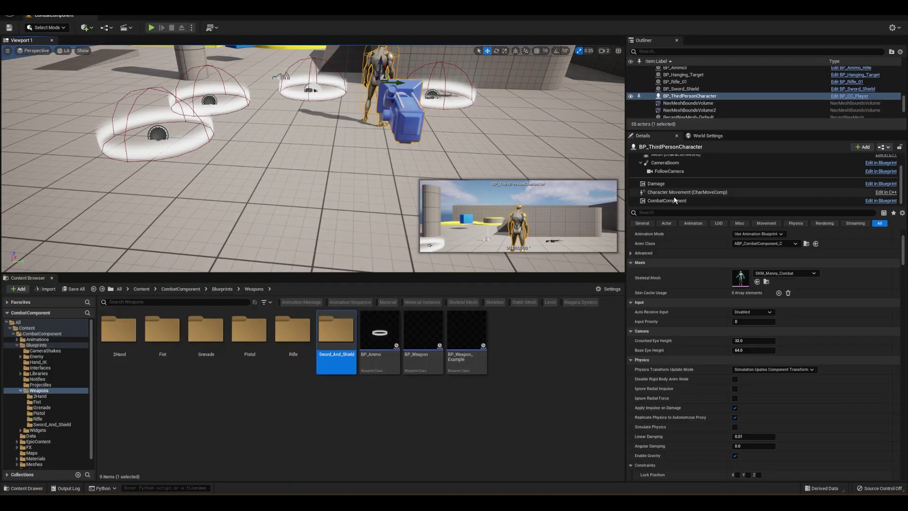
Review the shoulder locations and zoom options in the Camera Settings of BP_ThirdPersonCharacter's CombatComponent
left_click(632, 314)
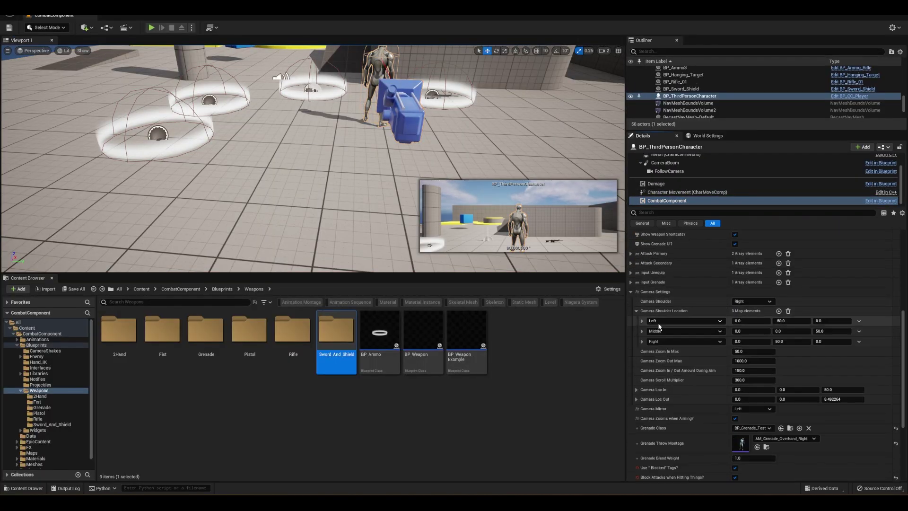
scroll(633, 315, "down", 2)
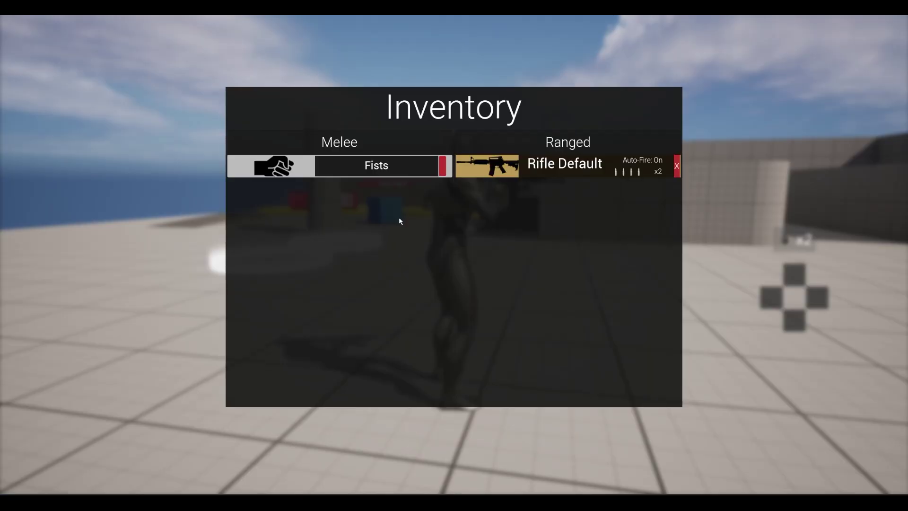
Close the in-game inventory, swap the character to Fists and switch back to Rifle Default with the weapon shortcuts
key("i")
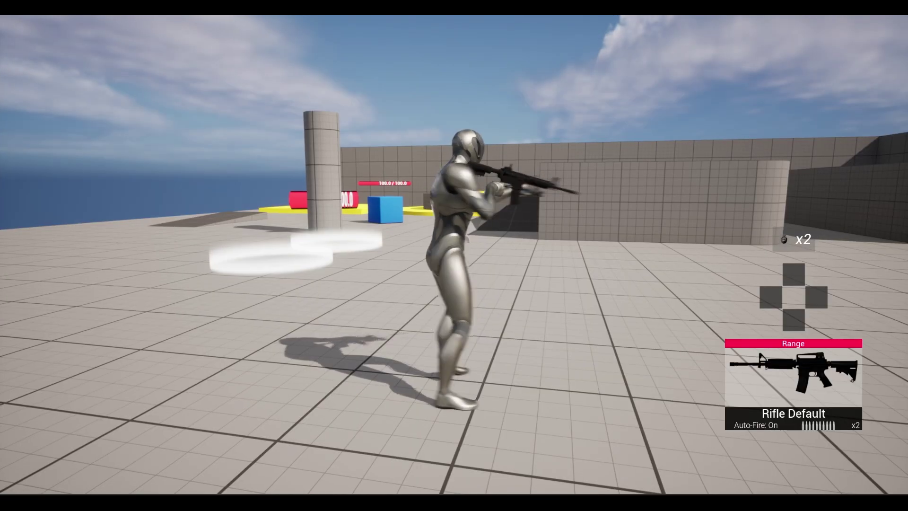
key("q")
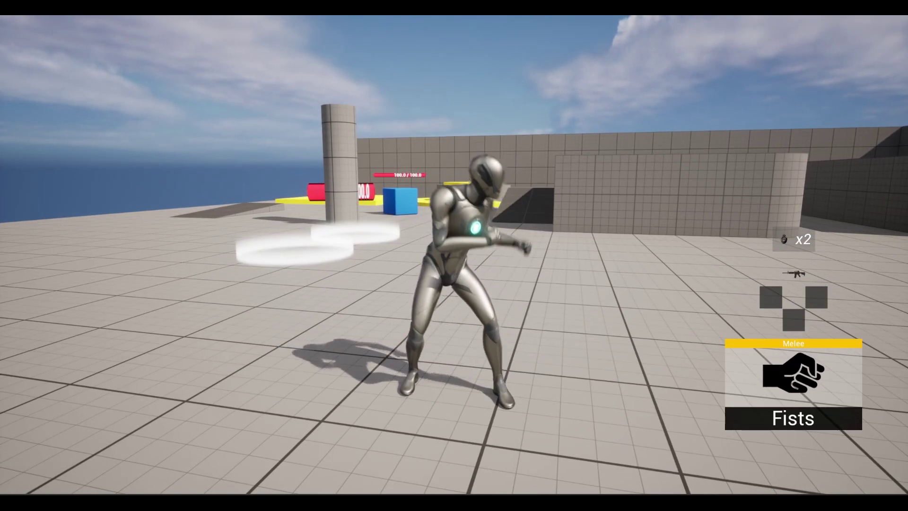
key("2")
key("1")
key("w")
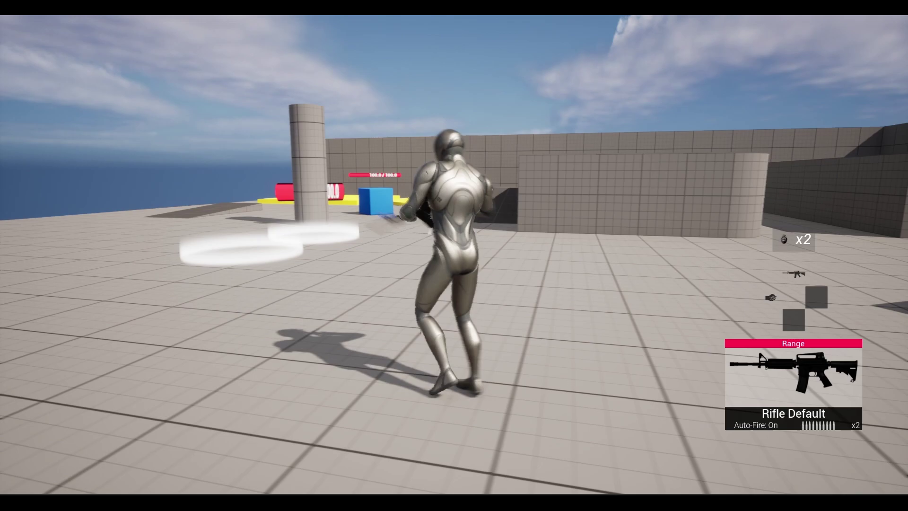
Test the weapon shortcuts in play by cycling the character through Sword & Shield, Fists and Rifle Default
key("3")
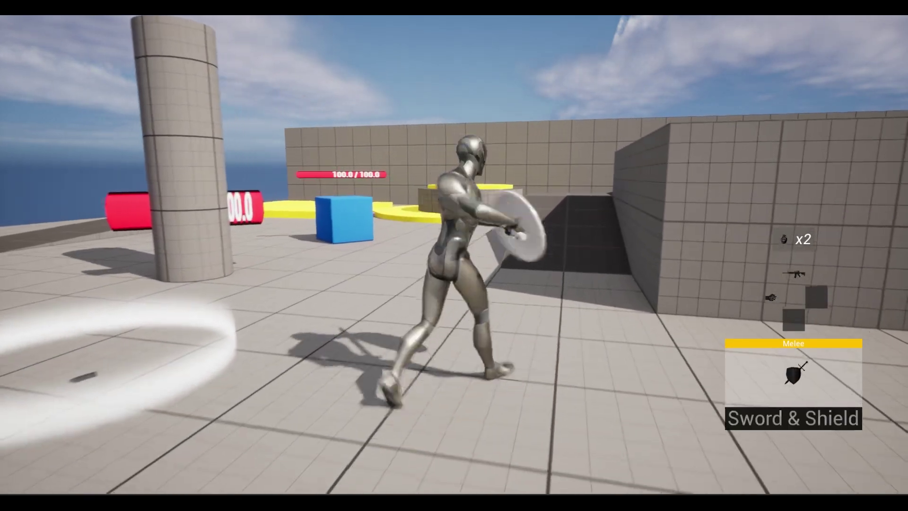
key("2")
key("s")
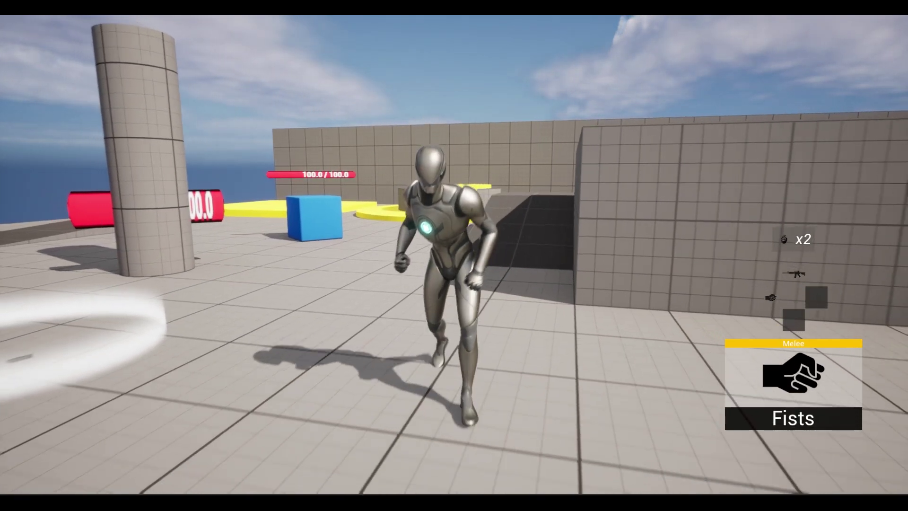
key("1")
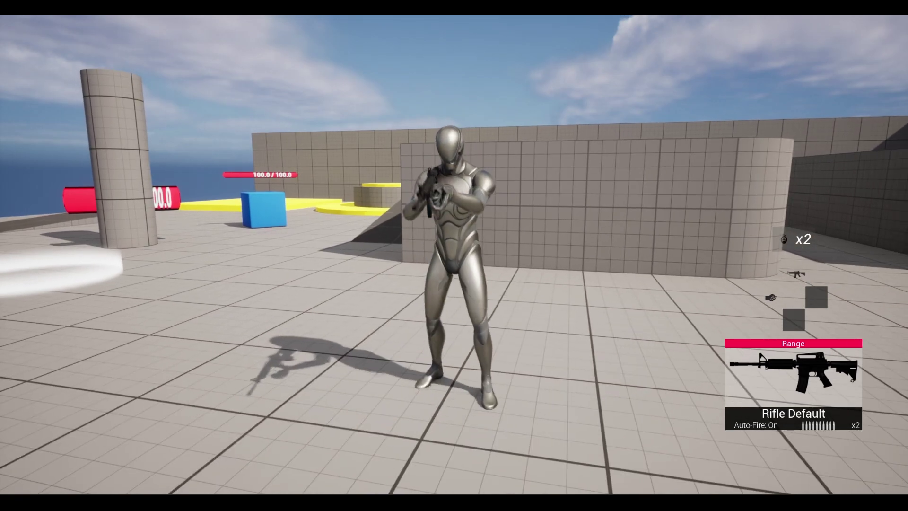
key("2")
key("3")
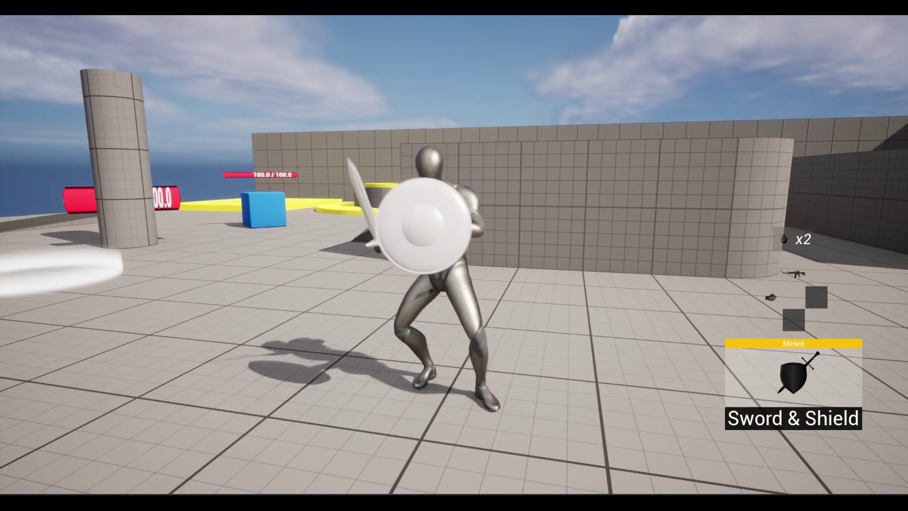
key("1")
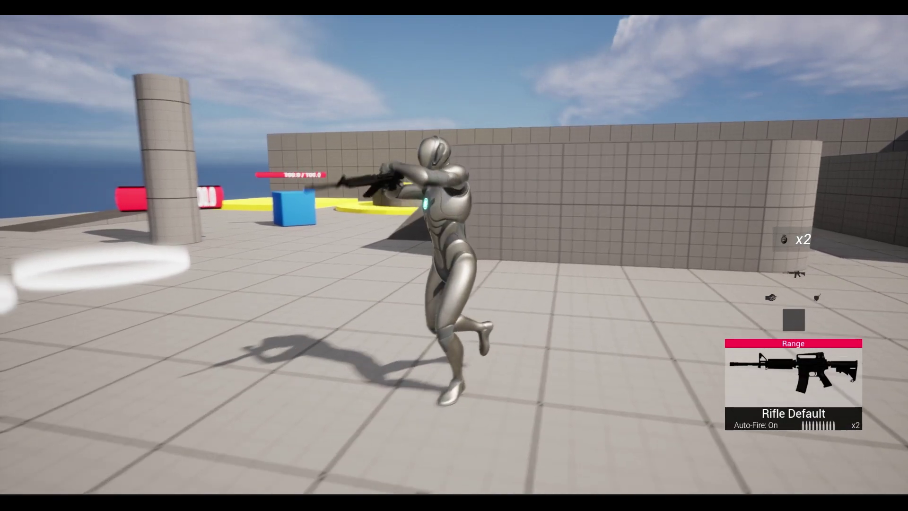
key("2")
key("3")
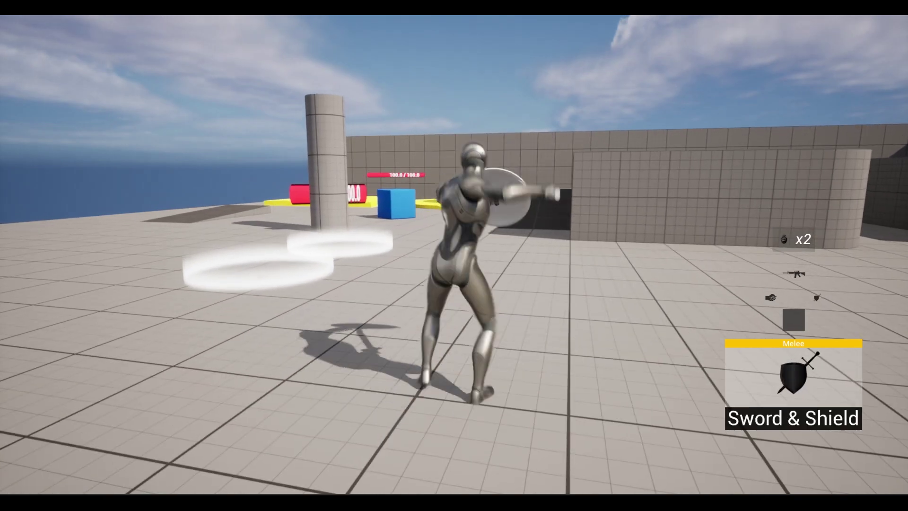
key("1")
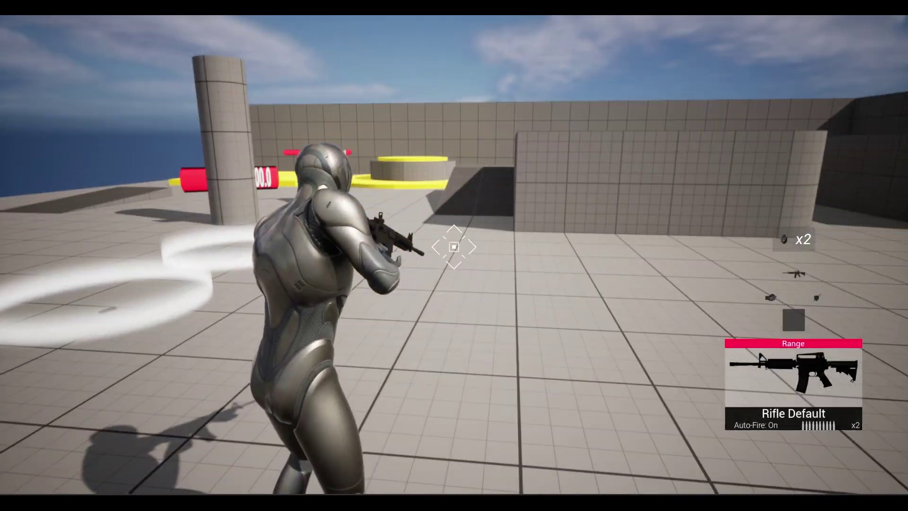
Cycle the camera's shoulder position in play while aiming with Rifle Default
key("c")
left_click(453, 247)
key("c")
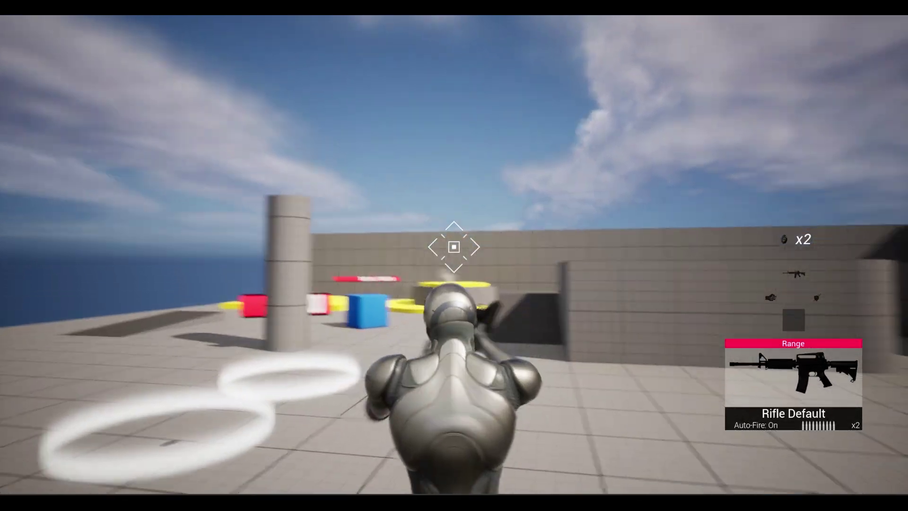
key("c")
left_click(454, 247)
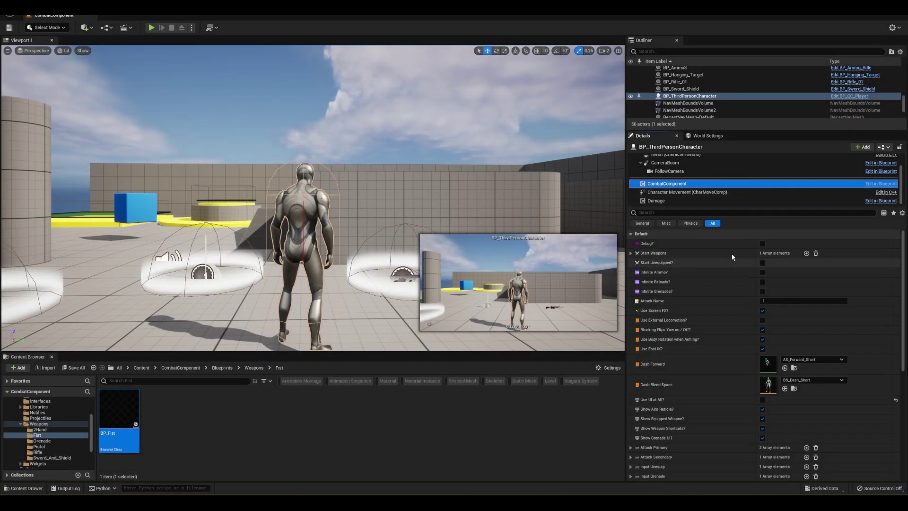
Expand Start Weapons on the CombatComponent and review the weapon classes available for its first element
left_click(689, 254)
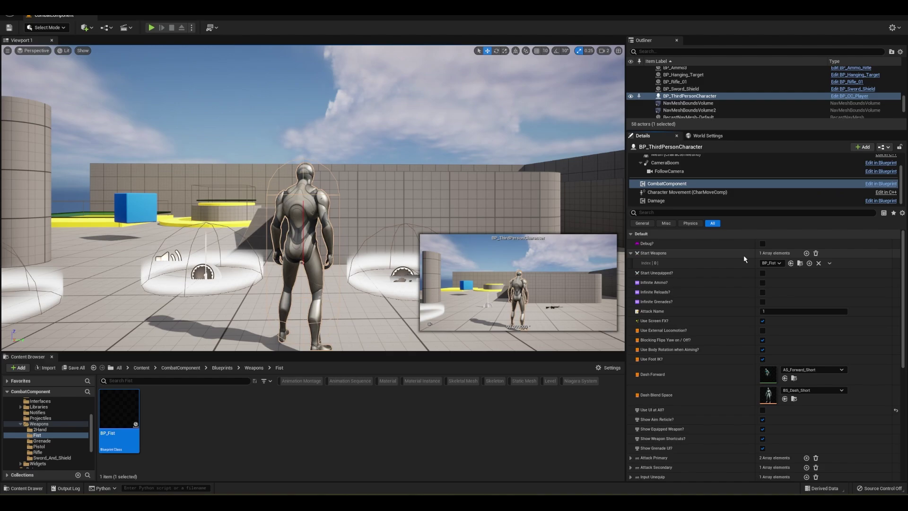
left_click_drag(755, 263, 728, 264)
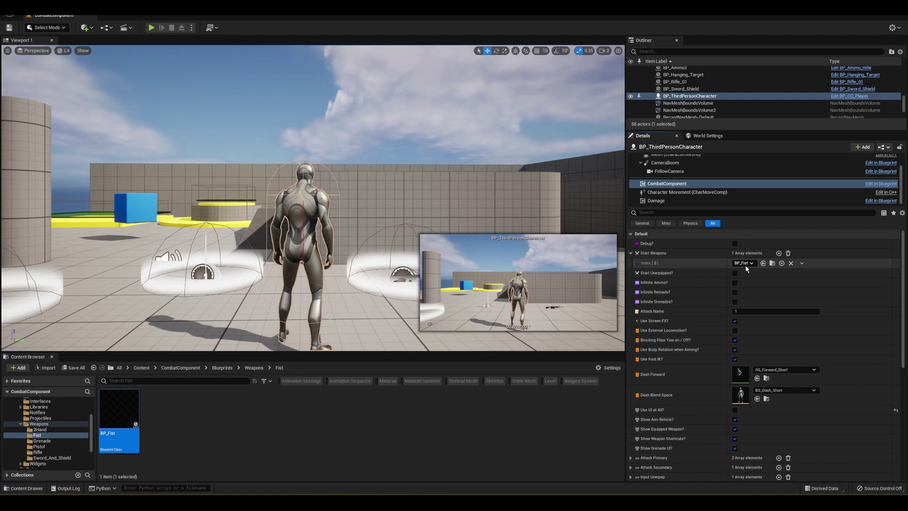
left_click(751, 263)
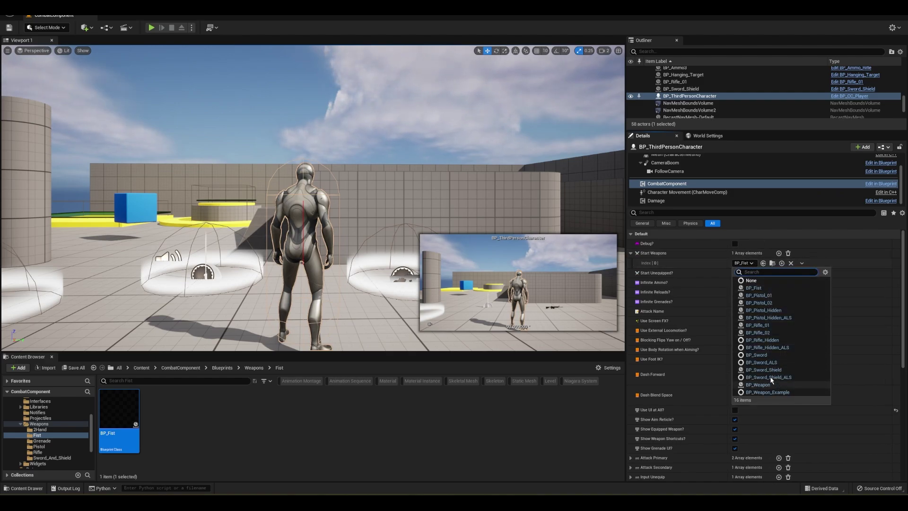
left_click(710, 268)
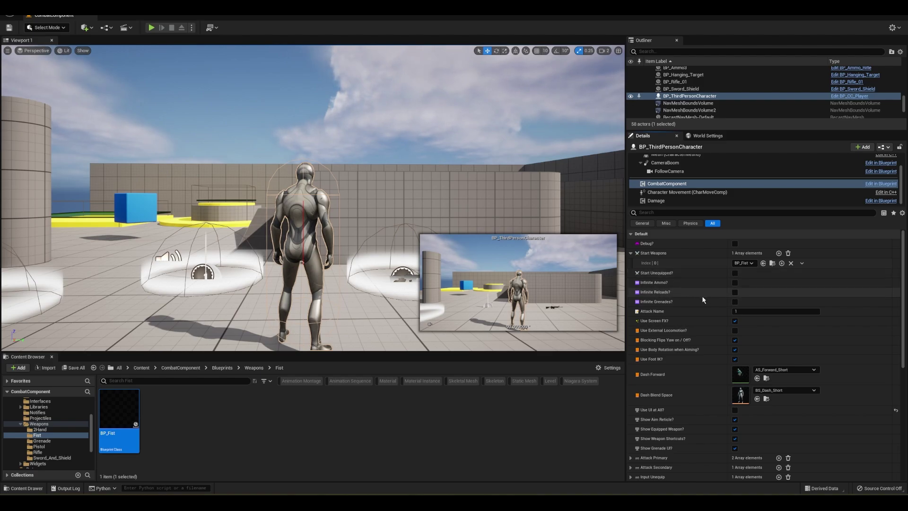
Switch to the ALS project, leave the full-screen viewport and select ALS_AnimMan_CharacterBP in the level
scroll(697, 304, "down", 2)
mouse_move(681, 318)
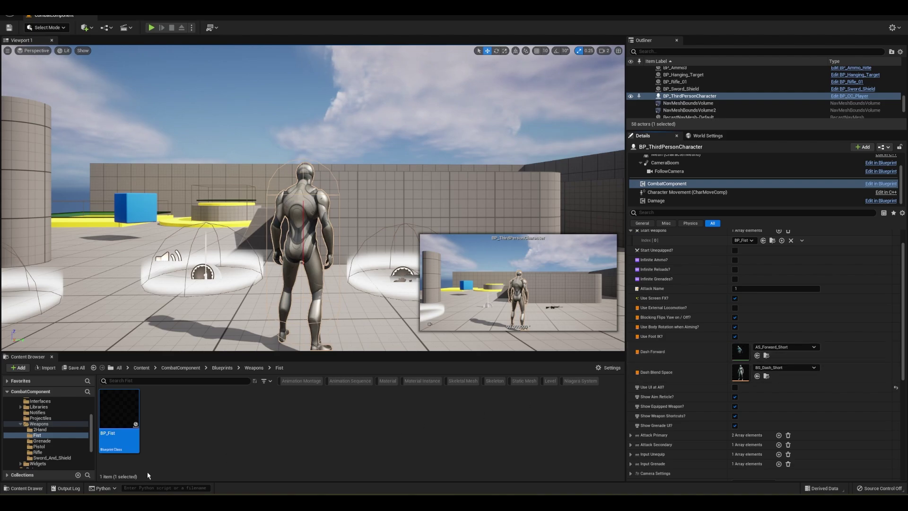
mouse_move(169, 502)
left_click(167, 485)
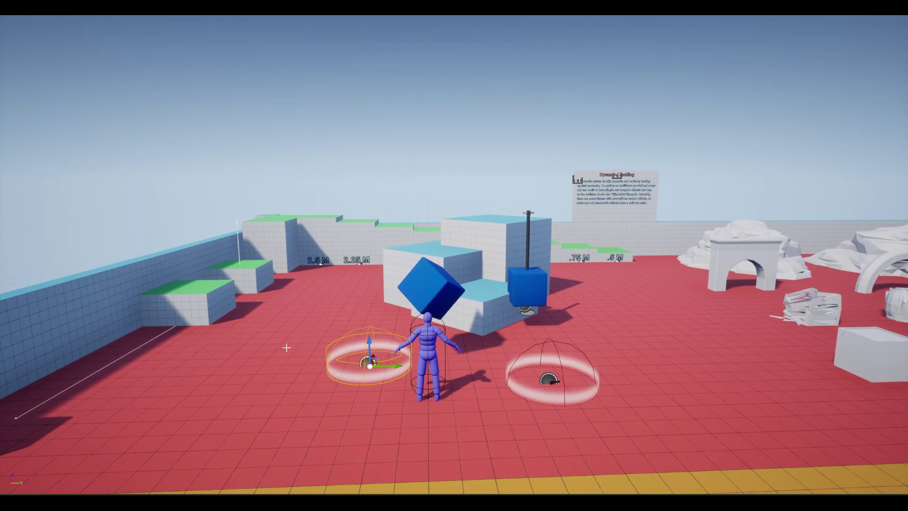
key("F11")
left_click(309, 226)
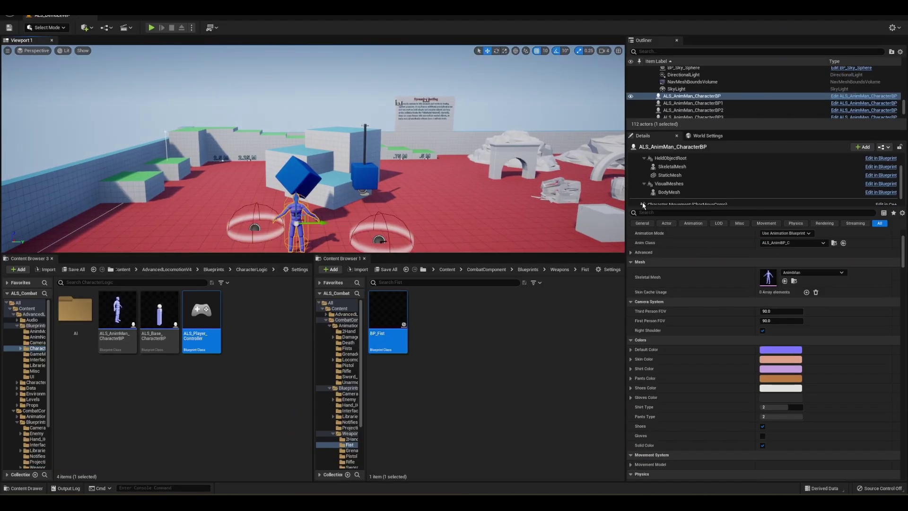
Enable Use Body Rotation when Aiming on the ALS character's CombatComponent
scroll(643, 205, "down", 1)
left_click(667, 200)
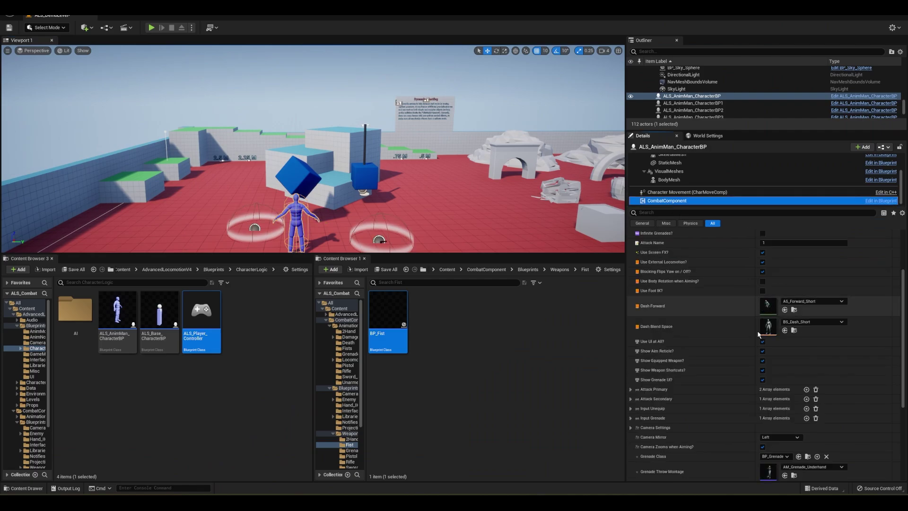
left_click(762, 282)
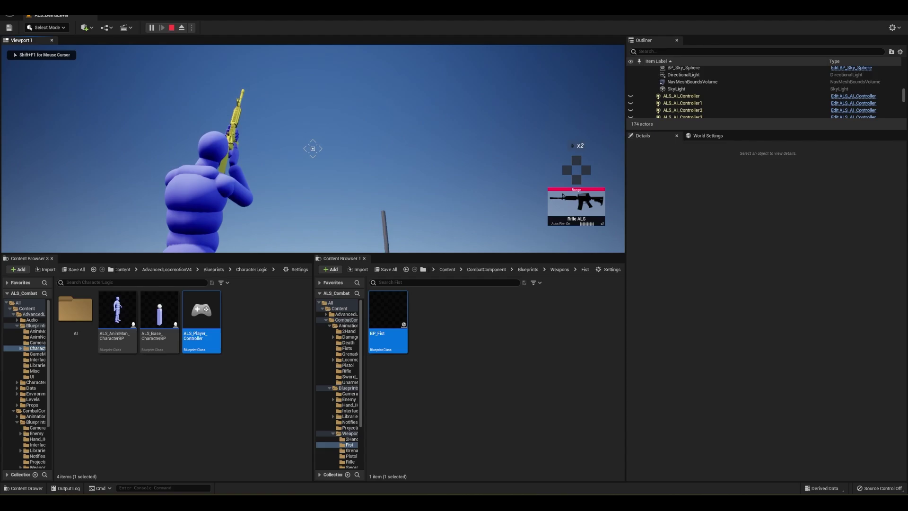
Test the body rotation in play by aiming the Rifle ALS up and down, partly in full screen
mouse_move(312, 148)
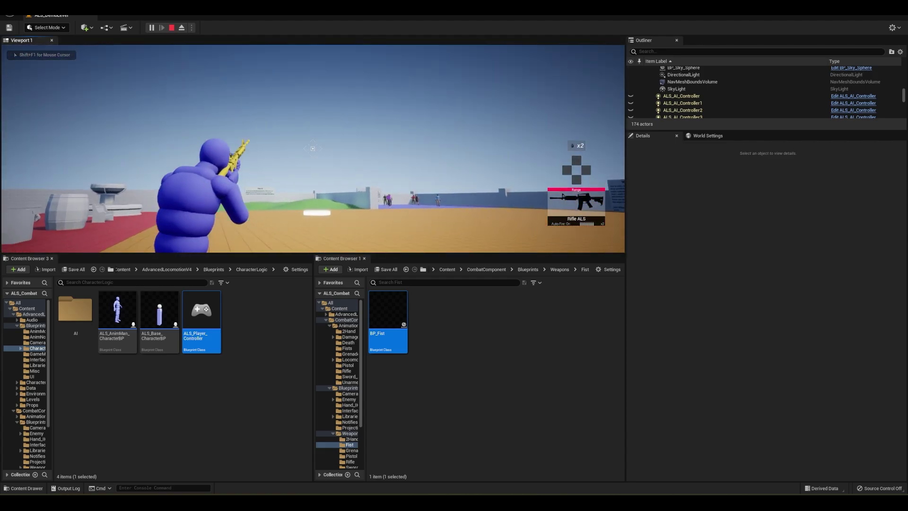
key("F11")
key("c")
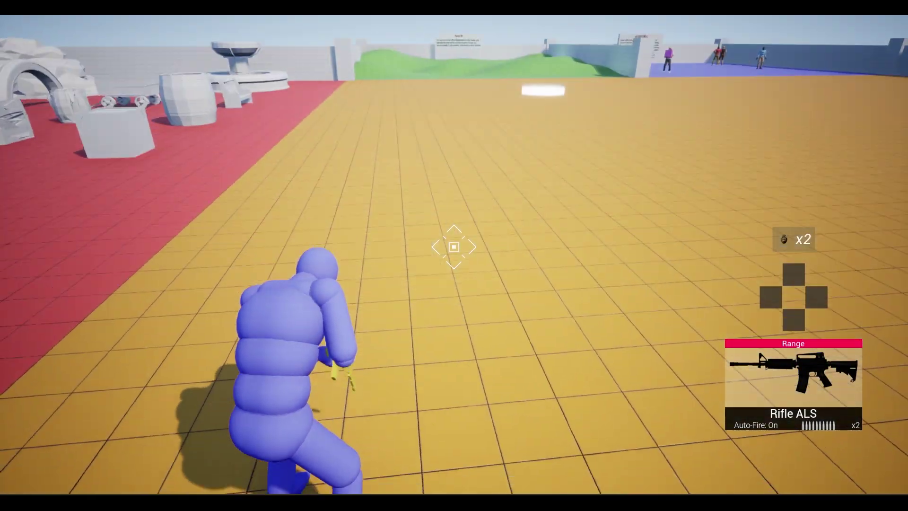
key("c")
key("F11")
left_click(340, 322)
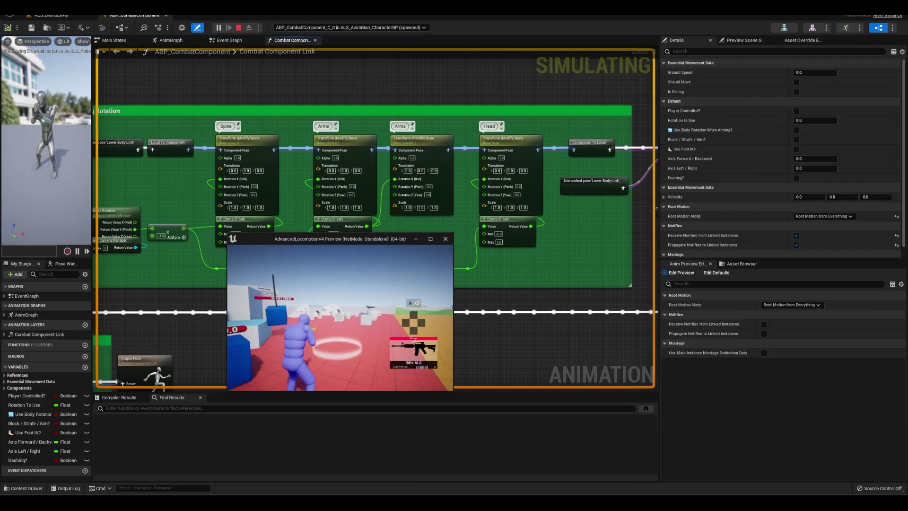
Return to ALS_DemoLevel, disable Use Body Rotation when Aiming on the character's CombatComponent and play the level
left_click(73, 17)
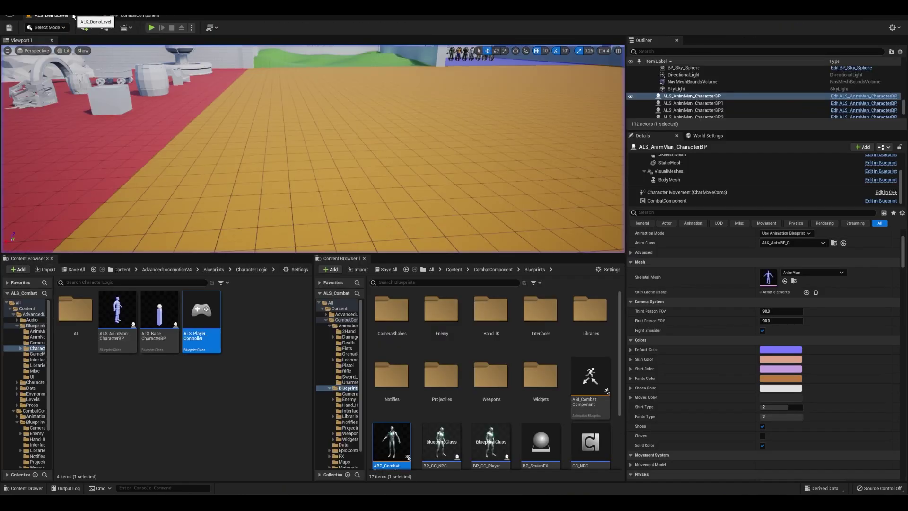
left_click(704, 202)
left_click(764, 282)
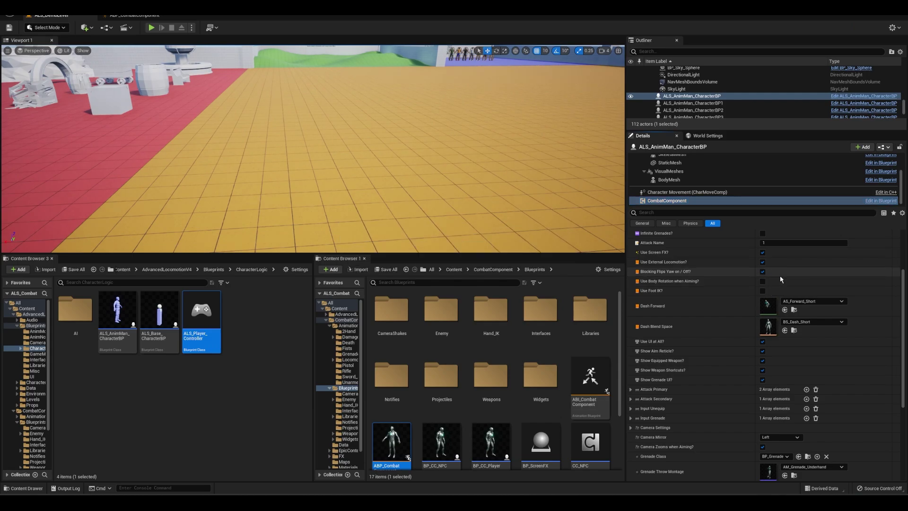
key("alt+p")
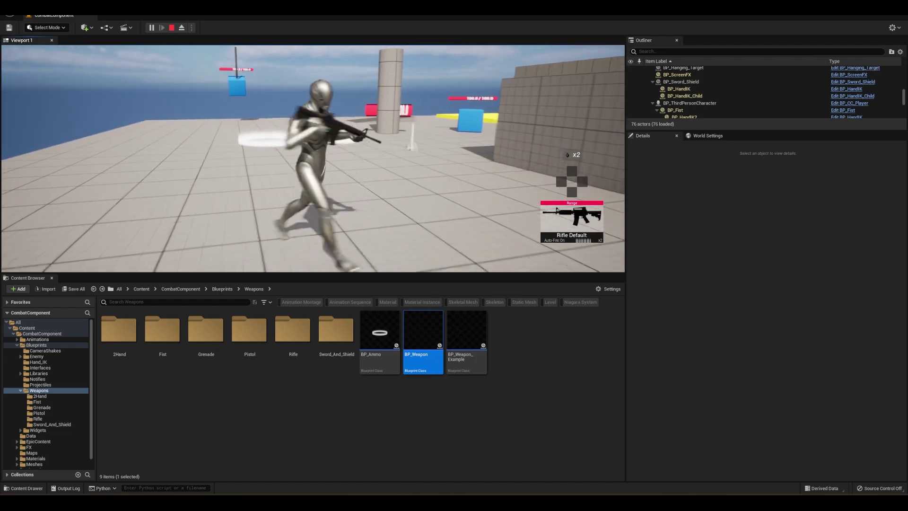
Stop play, select BP_Sword_Shield in the level and collapse its Idle Settings to reach the first Attack Pattern element
key("Escape")
right_click_drag(282, 172, 282, 172)
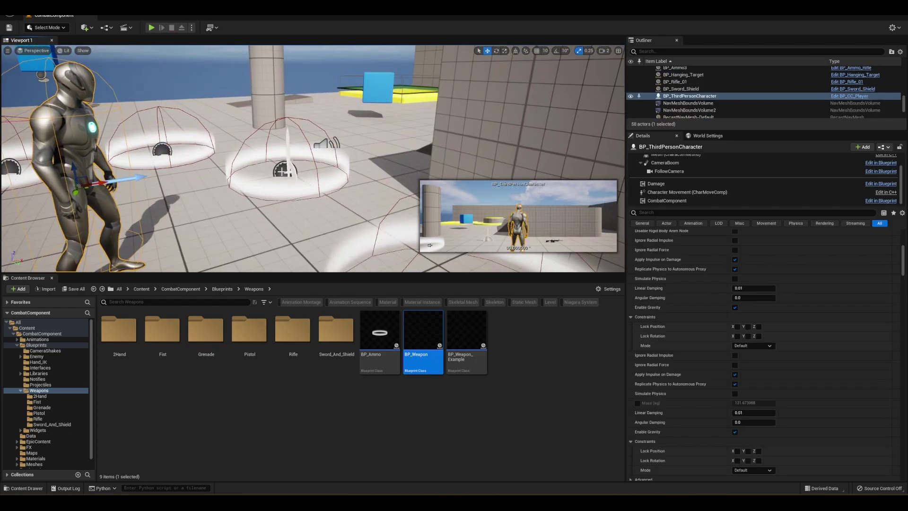
left_click(282, 171)
scroll(696, 262, "down", 5)
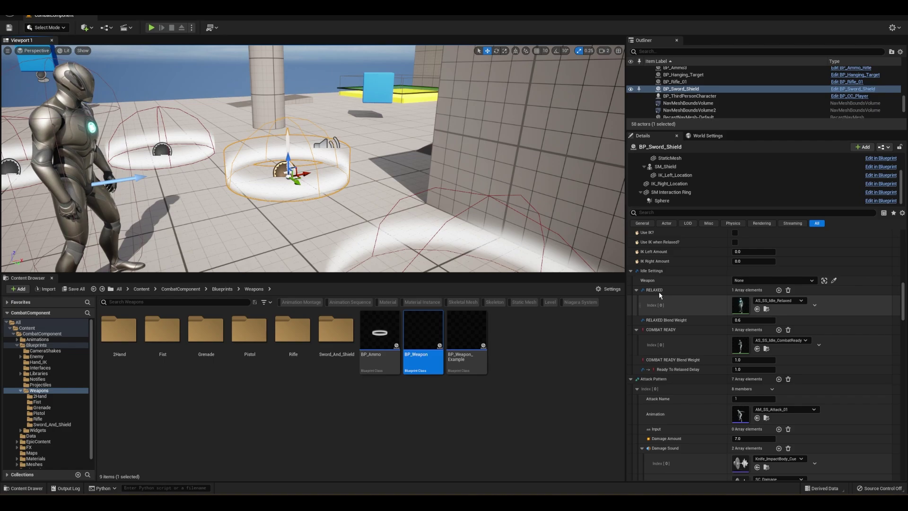
left_click(631, 271)
double_click(630, 281)
left_click(637, 290)
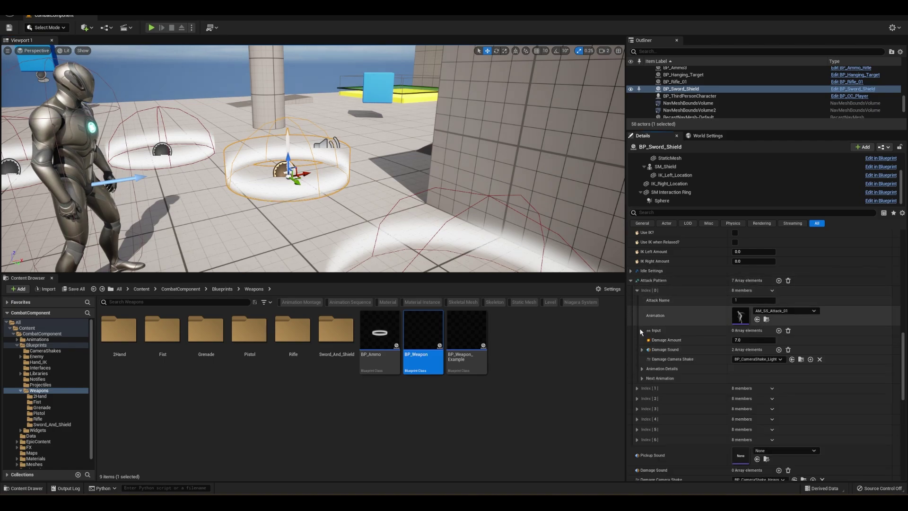
Expand the second and third Attack Pattern elements of BP_Sword_Shield and review the attack settings
scroll(640, 332, "down", 5)
left_click(637, 332)
scroll(646, 338, "down", 4)
left_click(637, 384)
scroll(675, 341, "up", 5)
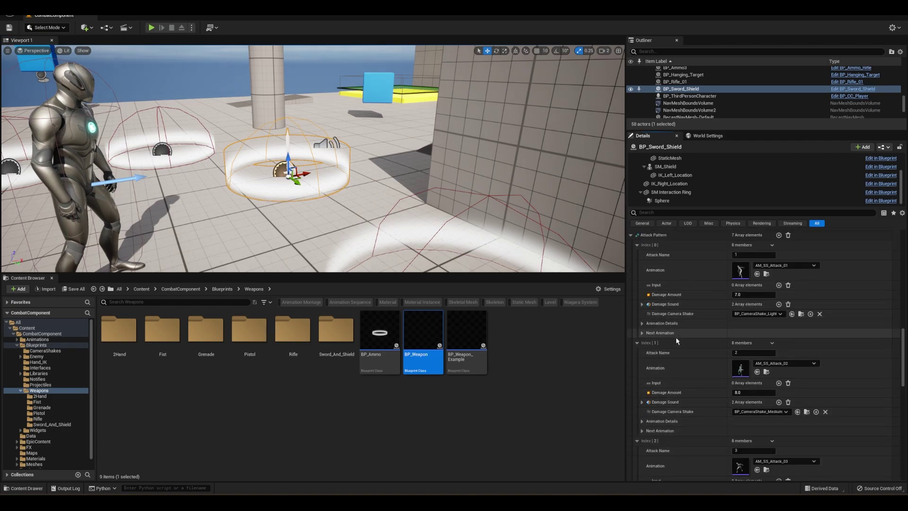
Inspect Go To On Notify Begin under the first attack's Next Animation and scrub through the AM_SS_Attack_01 montage
left_click(641, 333)
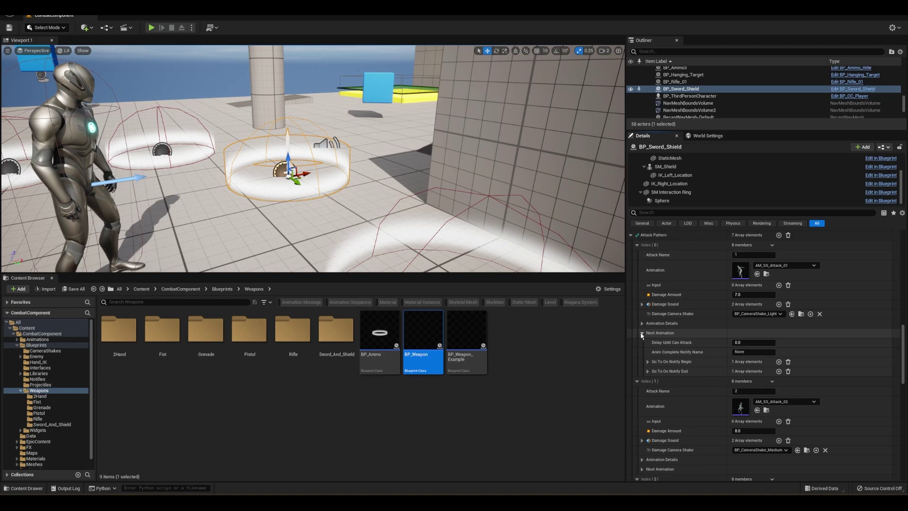
left_click(673, 361)
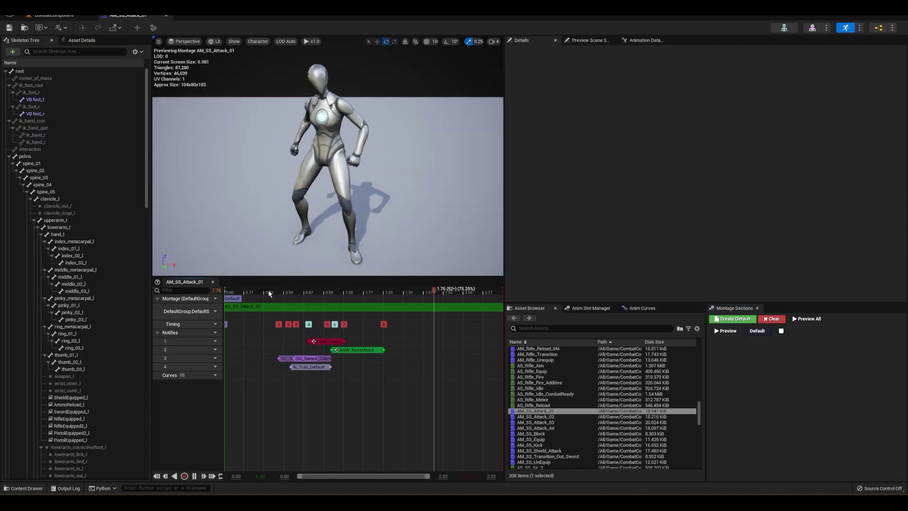
left_click_drag(268, 290, 314, 300)
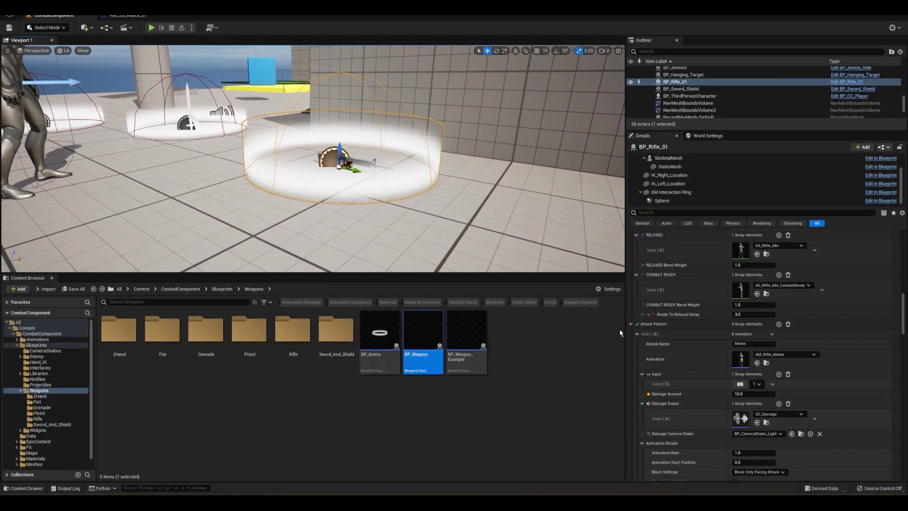
Review BP_Rifle_01's Attack Pattern, and test firing Rifle Default while moving forward in full-screen play
scroll(732, 337, "down", 3)
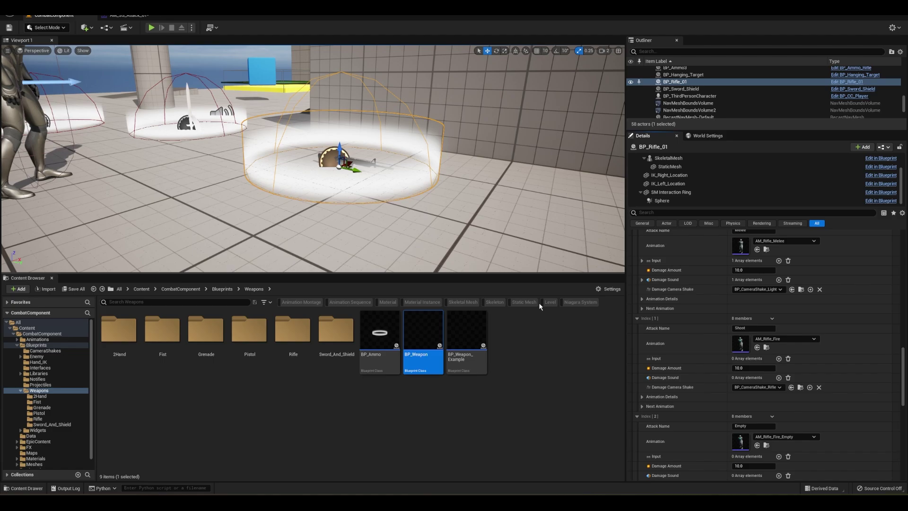
key("alt+p")
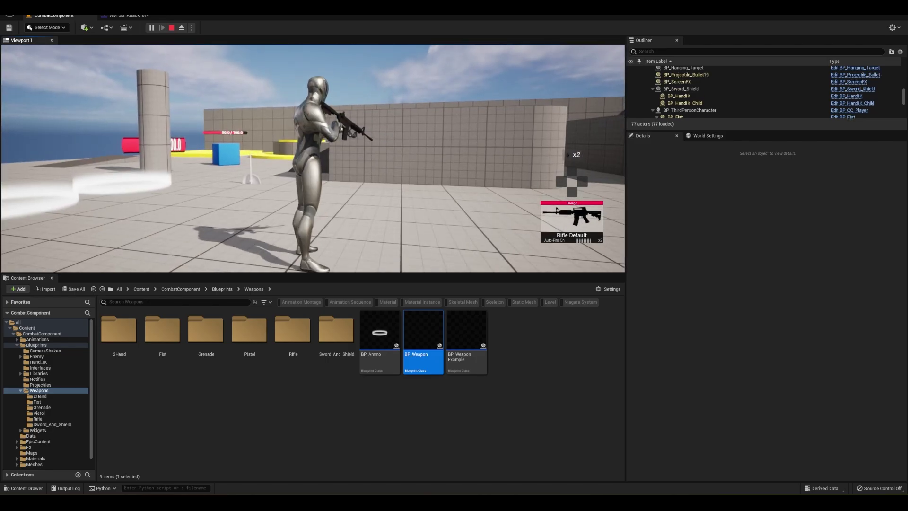
key("F11")
left_click(454, 246)
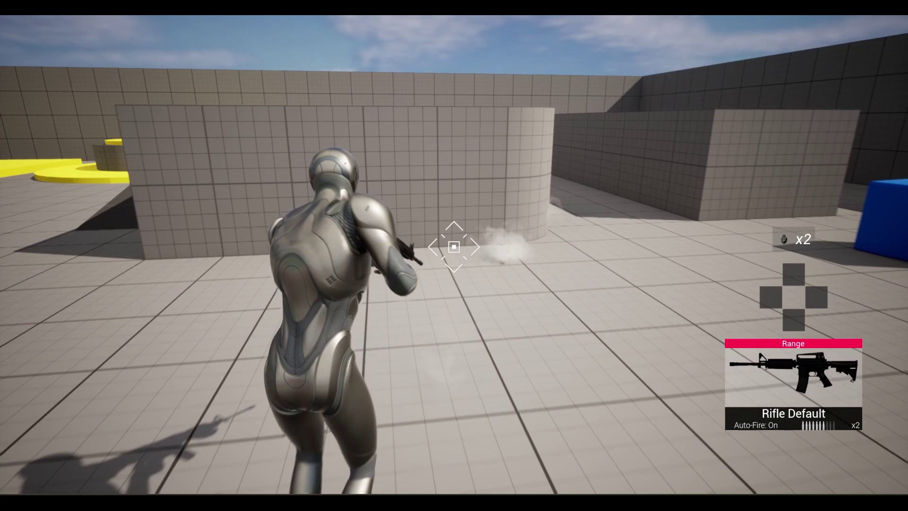
key("w")
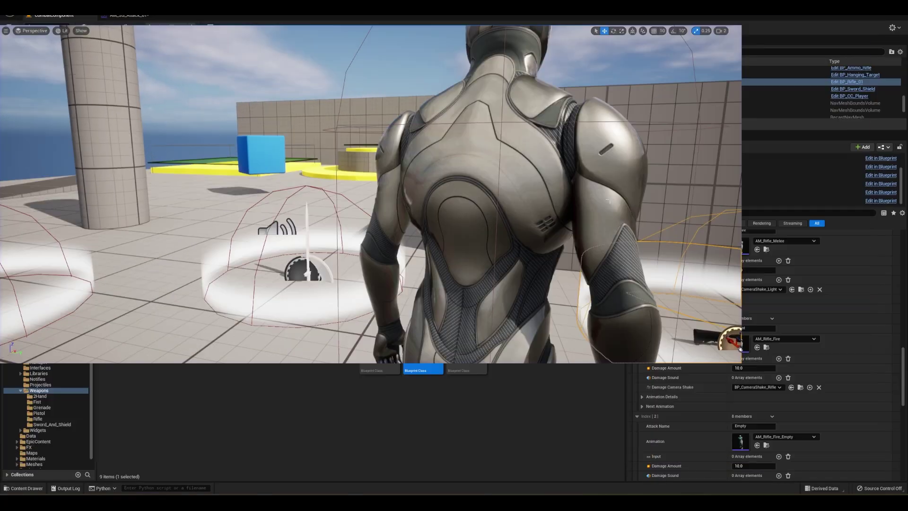
Inspect the Animation Details and Next Animation settings of the Shoot attack in BP_Rifle_01's Attack Pattern
scroll(709, 366, "down", 2)
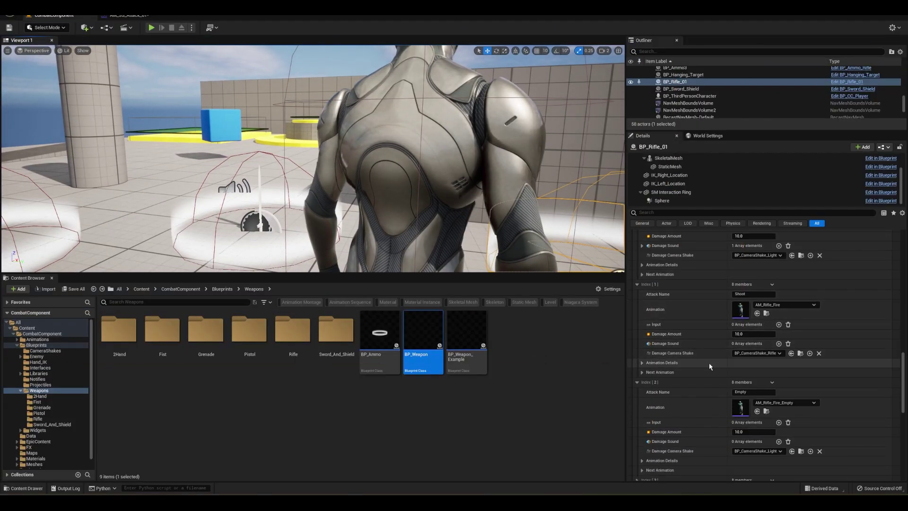
left_click(654, 363)
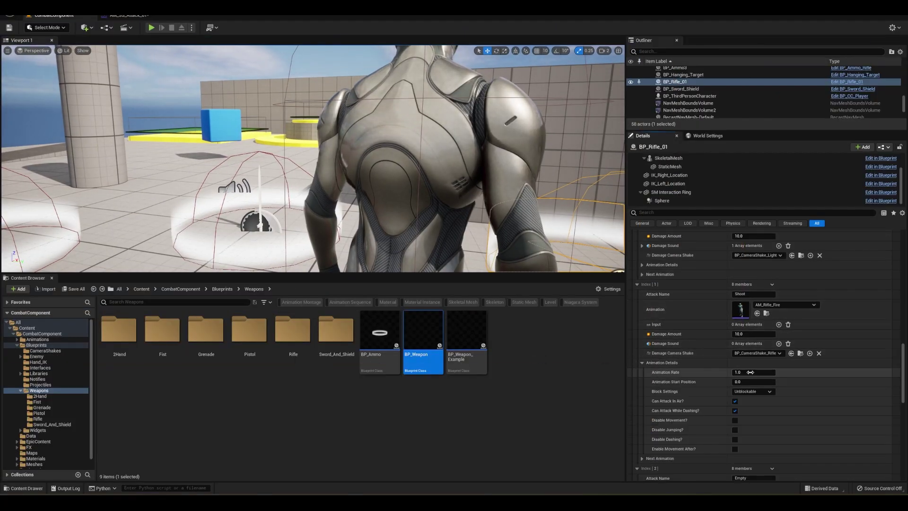
left_click(655, 363)
left_click(671, 370)
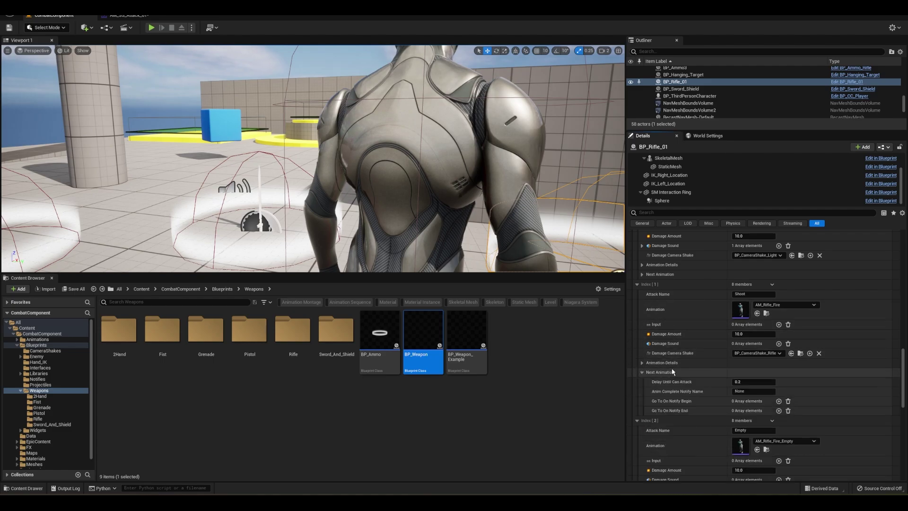